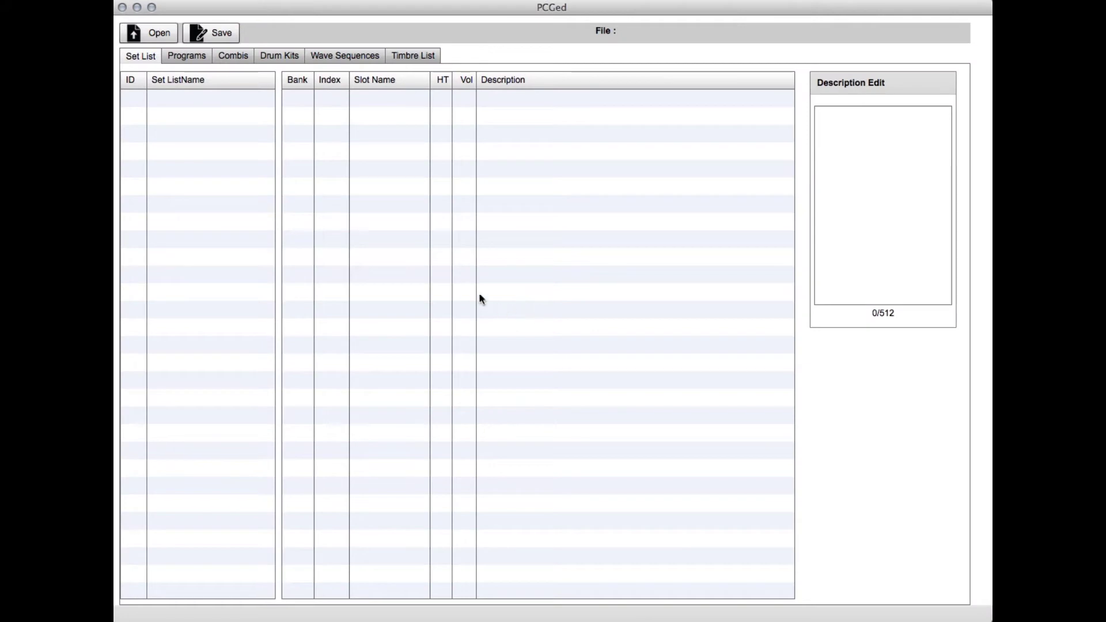
# Check the program's version information and close its window
pyautogui.click(172, 0)
pyautogui.click(167, 8)
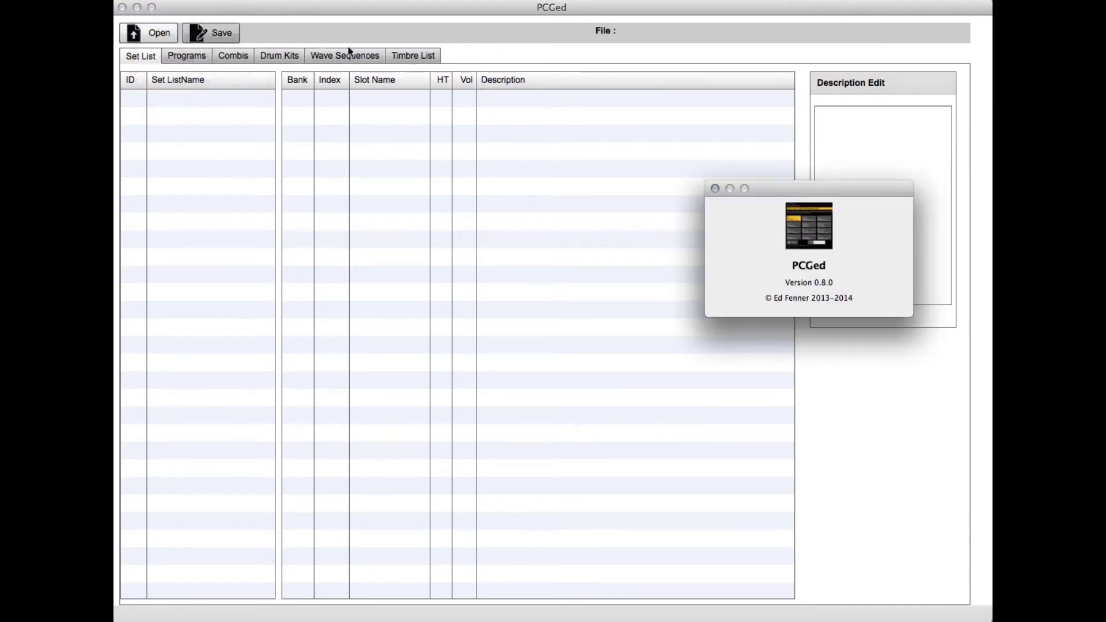
pyautogui.moveTo(790, 187); pyautogui.dragTo(526, 215)
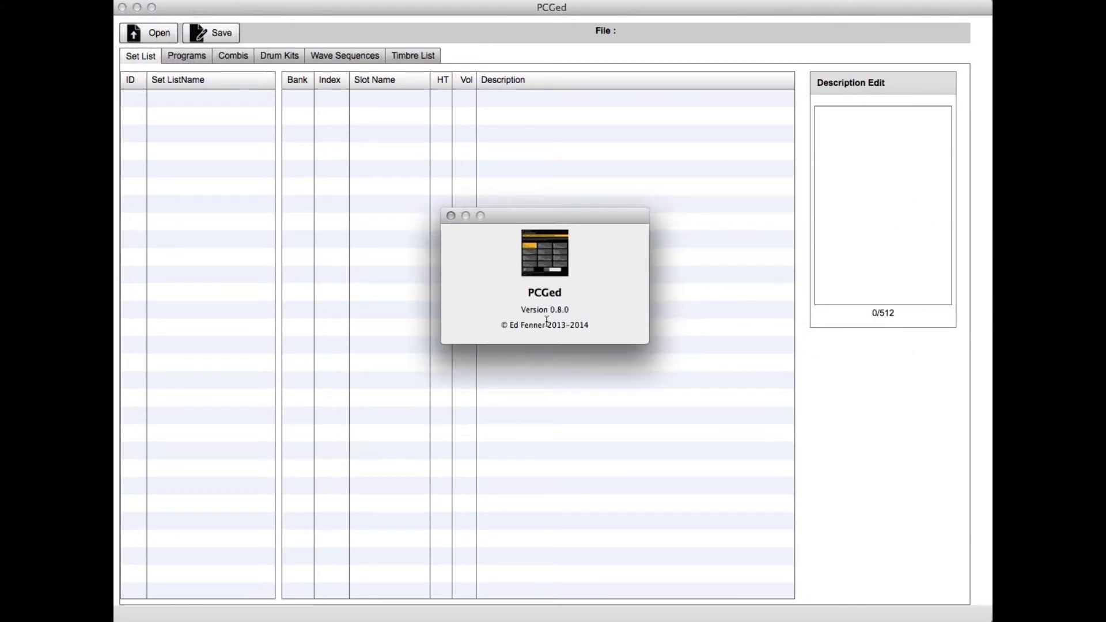
pyautogui.click(451, 216)
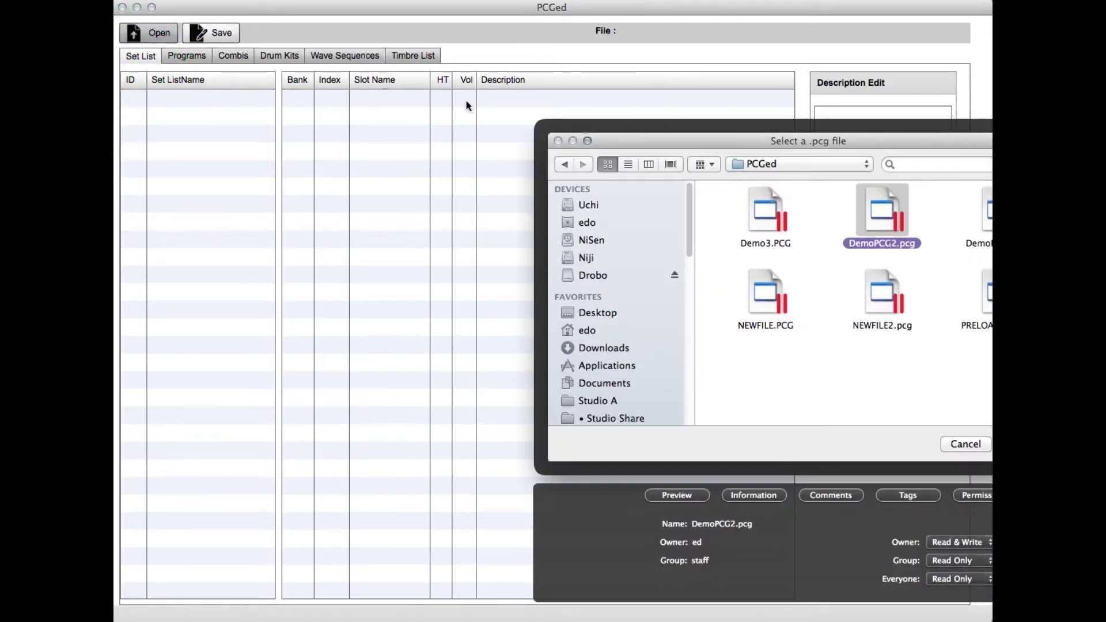
# Open the file DemoPCG2.pcg and look through the slots of its first set lists
pyautogui.doubleClick(792, 248)
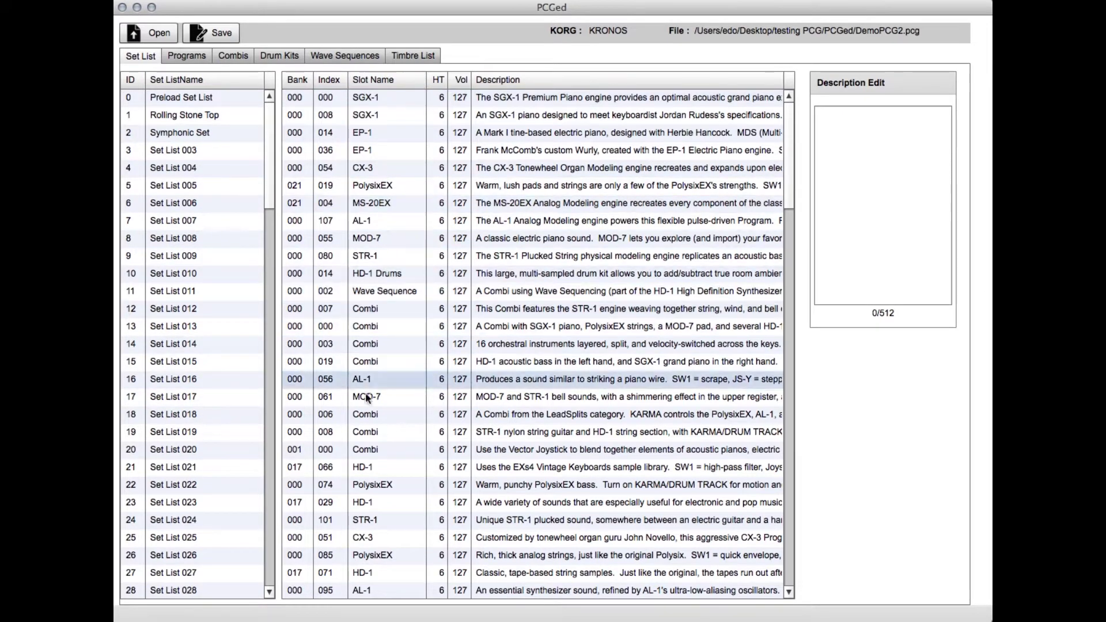
pyautogui.click(132, 116)
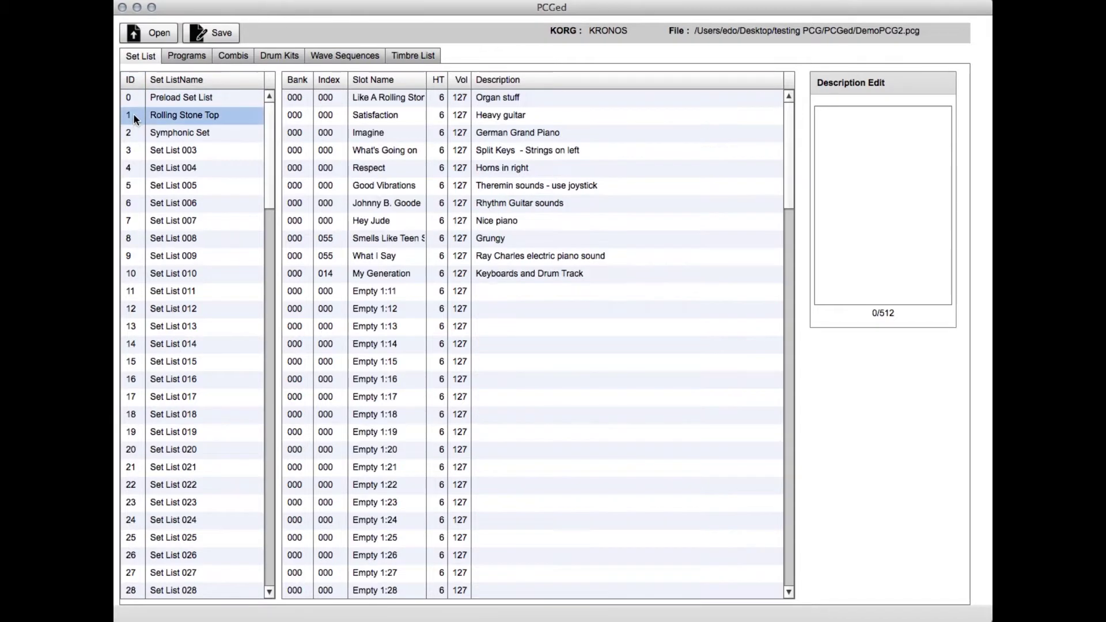
pyautogui.click(136, 133)
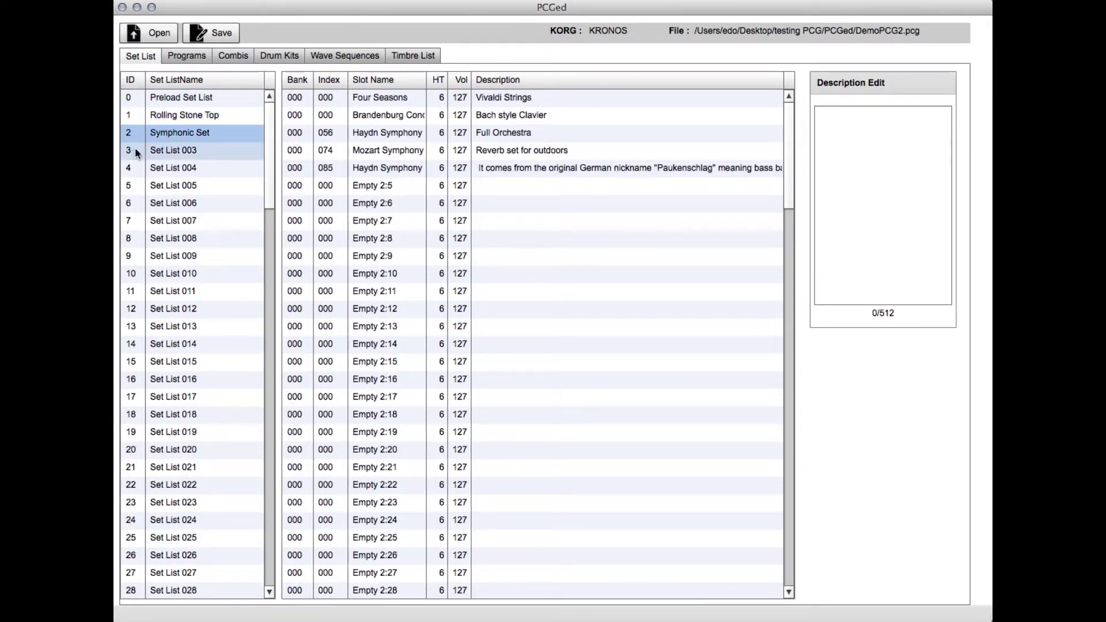
pyautogui.click(135, 148)
pyautogui.click(134, 132)
pyautogui.click(136, 117)
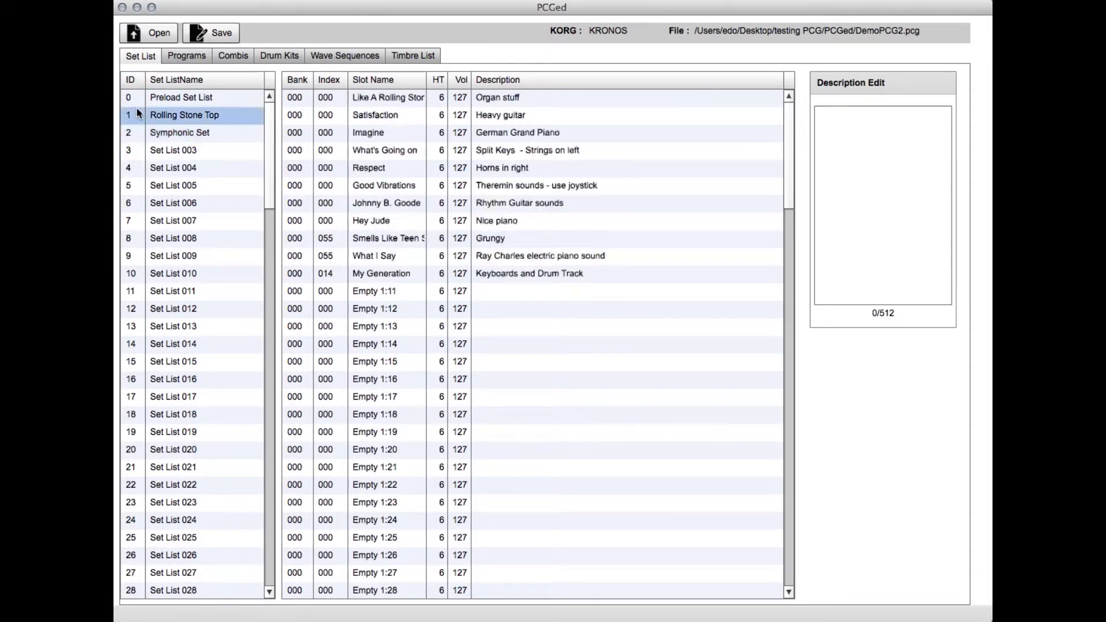
pyautogui.click(140, 94)
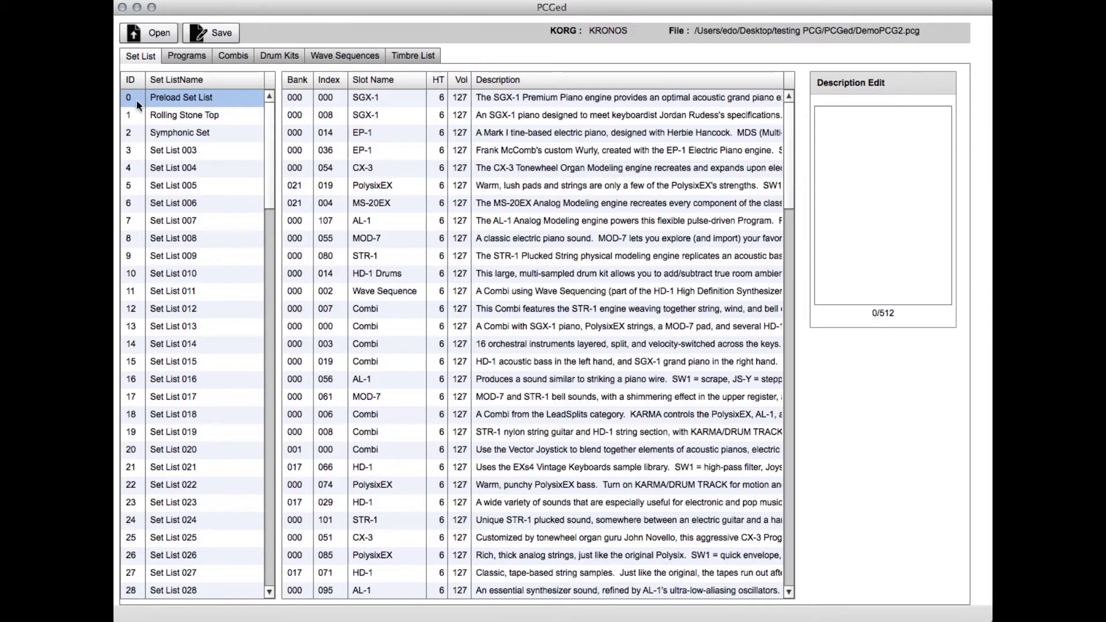
# Reorder the set lists so Symphonic Set is at ID 0, Rolling Stone Top at 1 and Preload Set List at 2
pyautogui.click(136, 133)
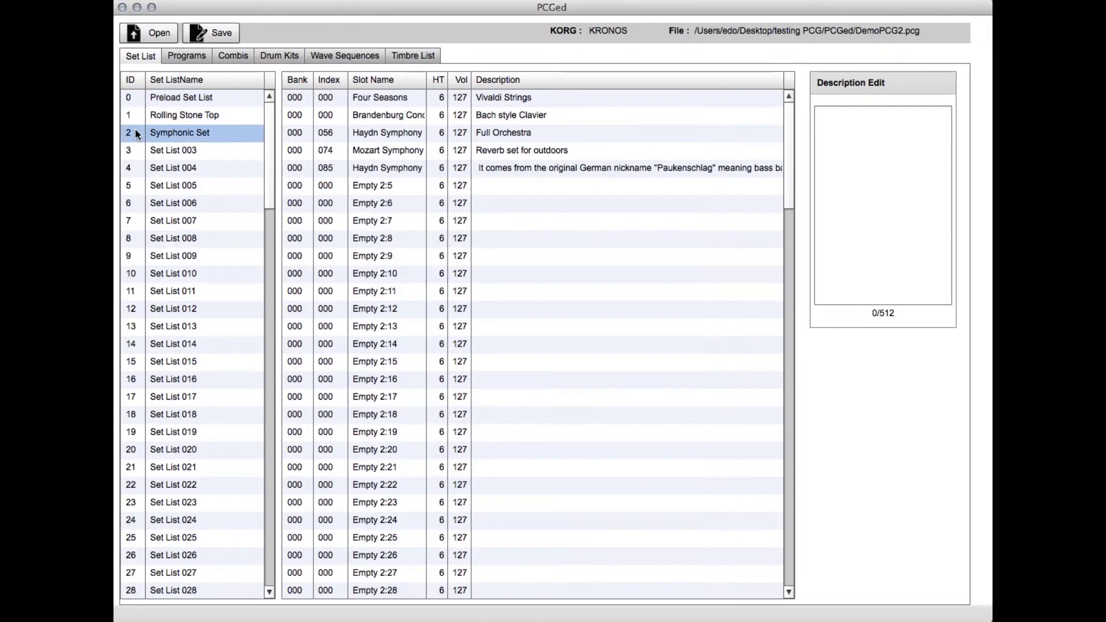
pyautogui.click(137, 114)
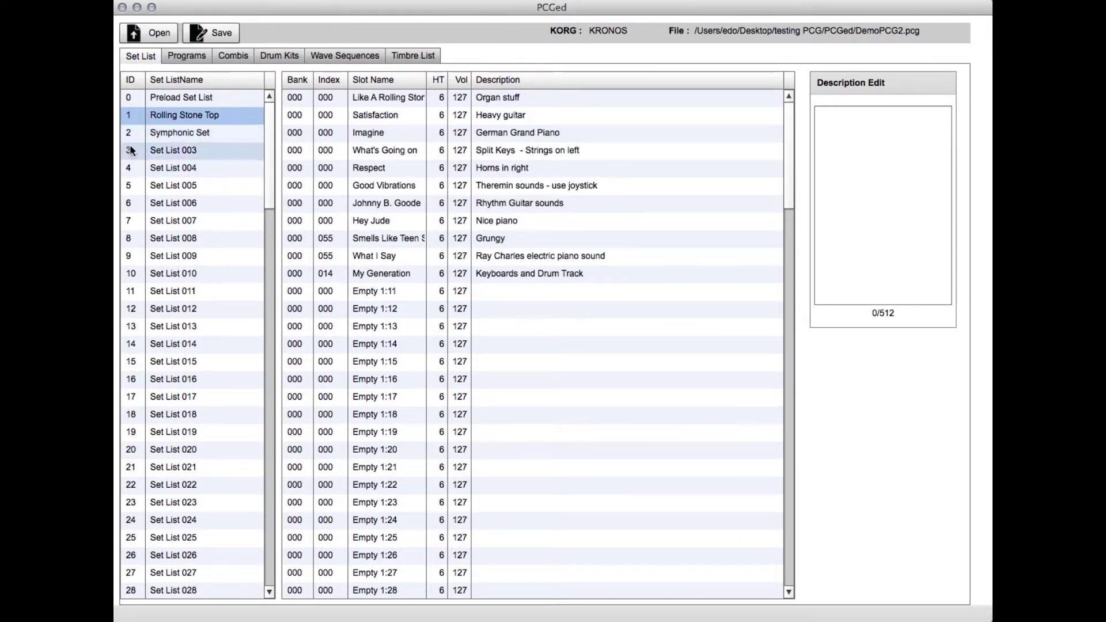
pyautogui.moveTo(137, 133)
pyautogui.mouseDown()
pyautogui.moveTo(131, 115)
pyautogui.moveTo(133, 149)
pyautogui.mouseUp()
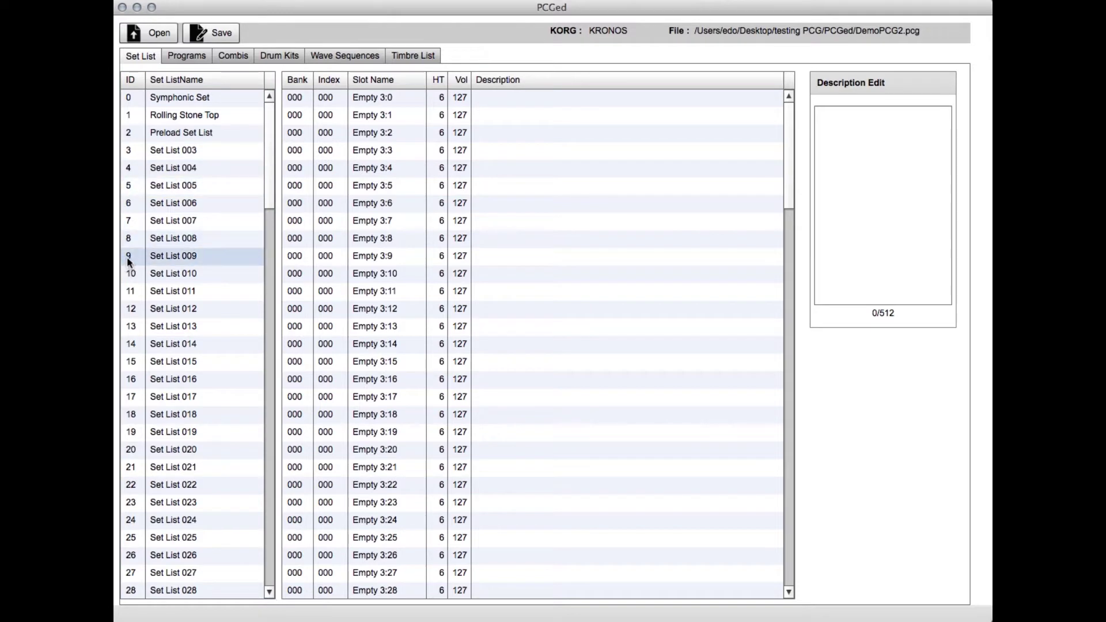
# In Rolling Stone Top, reorder the slots to begin with Respect, Satisfaction, Like A Rolling Stone and Imagine
pyautogui.click(140, 113)
pyautogui.moveTo(300, 168)
pyautogui.mouseDown()
pyautogui.moveTo(291, 116)
pyautogui.moveTo(305, 148)
pyautogui.mouseUp()
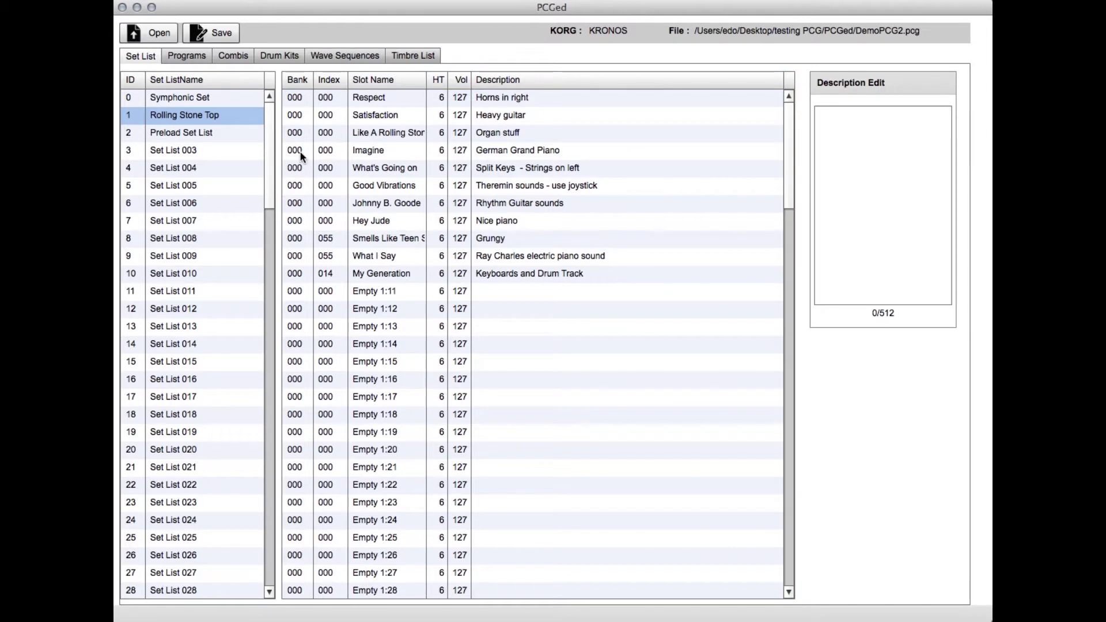
pyautogui.click(221, 119)
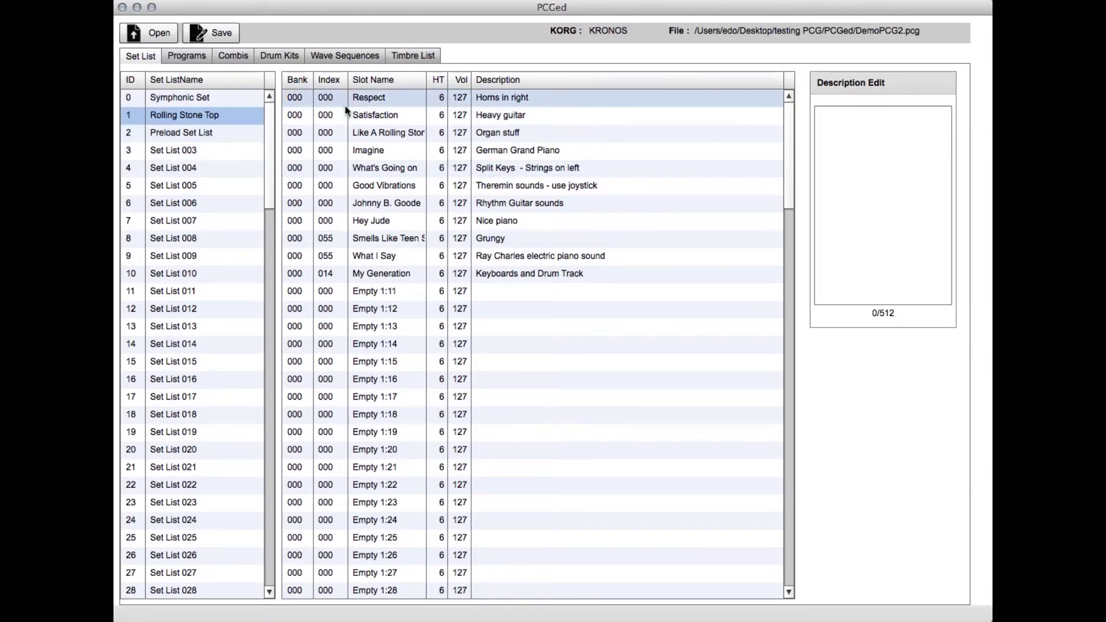
# Insert a copy of Rolling Stone Top at ID 3 and rename the copy Rolling Stone Top V2
pyautogui.moveTo(137, 117); pyautogui.dragTo(141, 154)
pyautogui.click(138, 115)
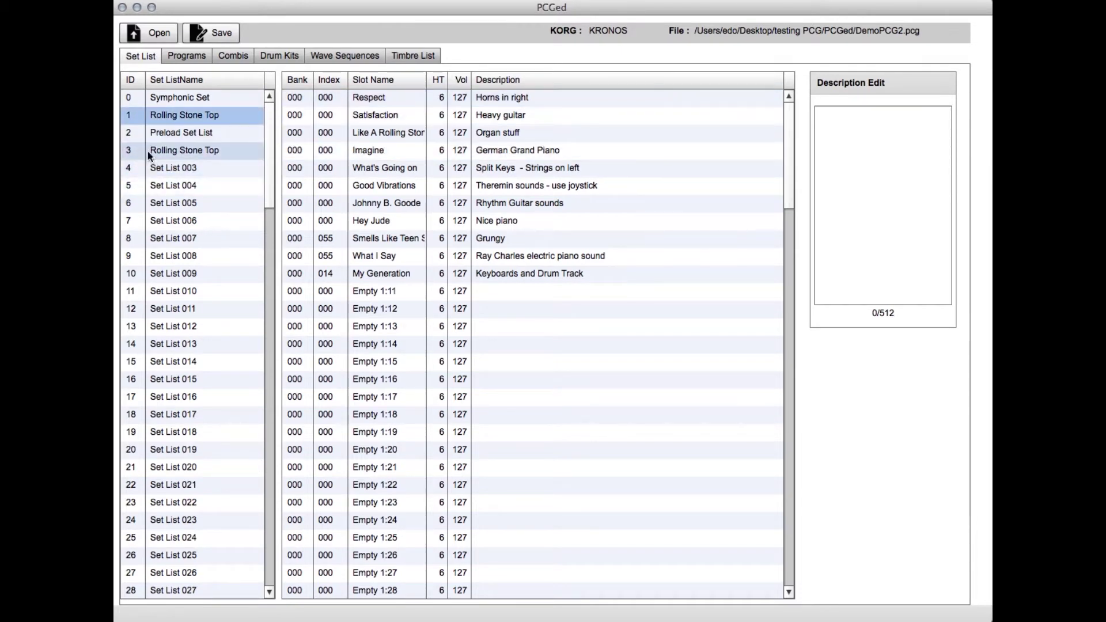
pyautogui.doubleClick(238, 151)
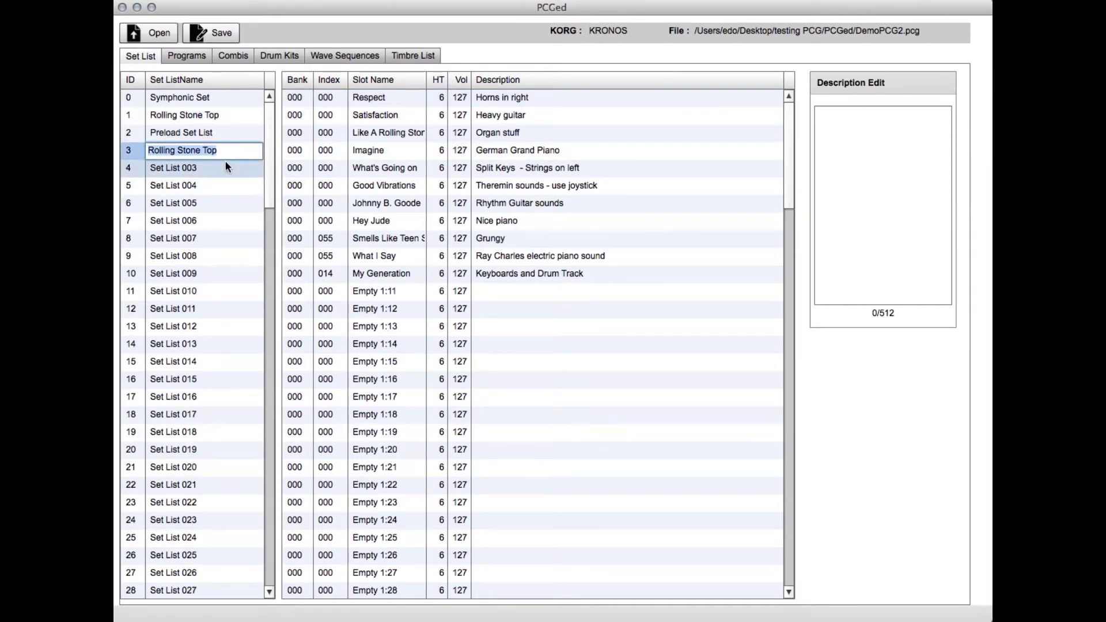
pyautogui.press('Right')
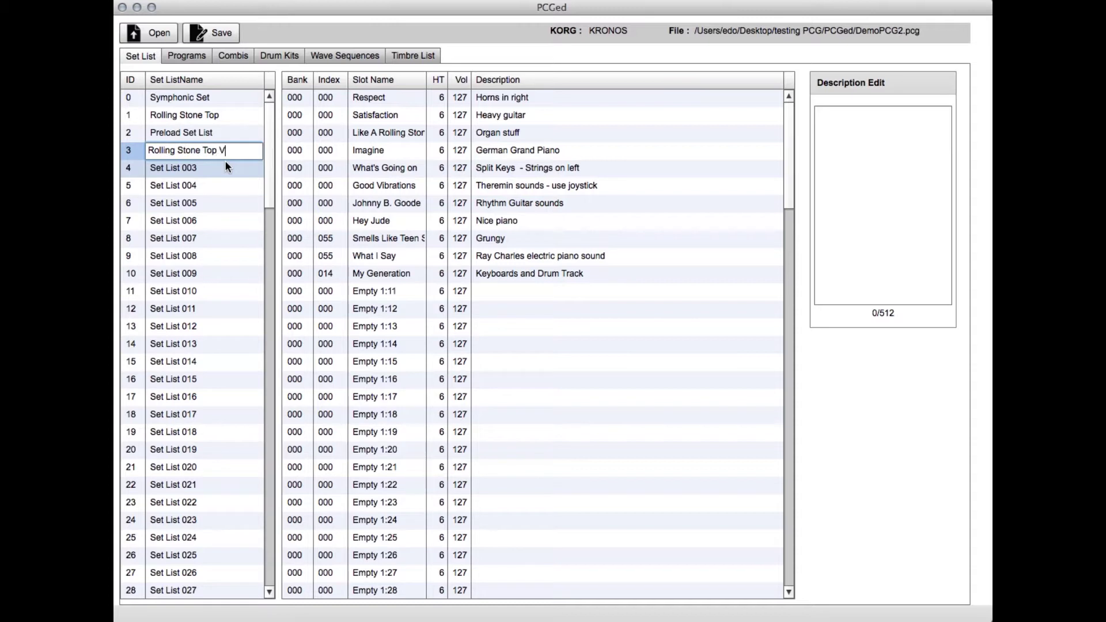
pyautogui.click(167, 150)
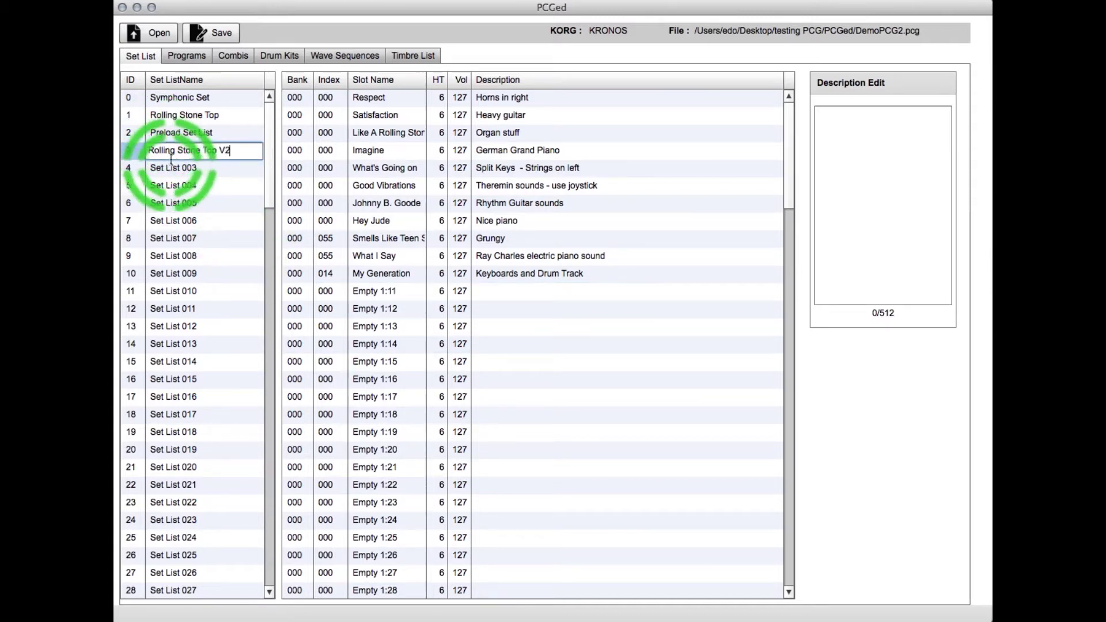
# Reorder the slots of Rolling Stone Top V2 to begin with Like A Rolling Stone, Imagine, Respect and Satisfaction, and compare with the original
pyautogui.moveTo(371, 150); pyautogui.dragTo(399, 118)
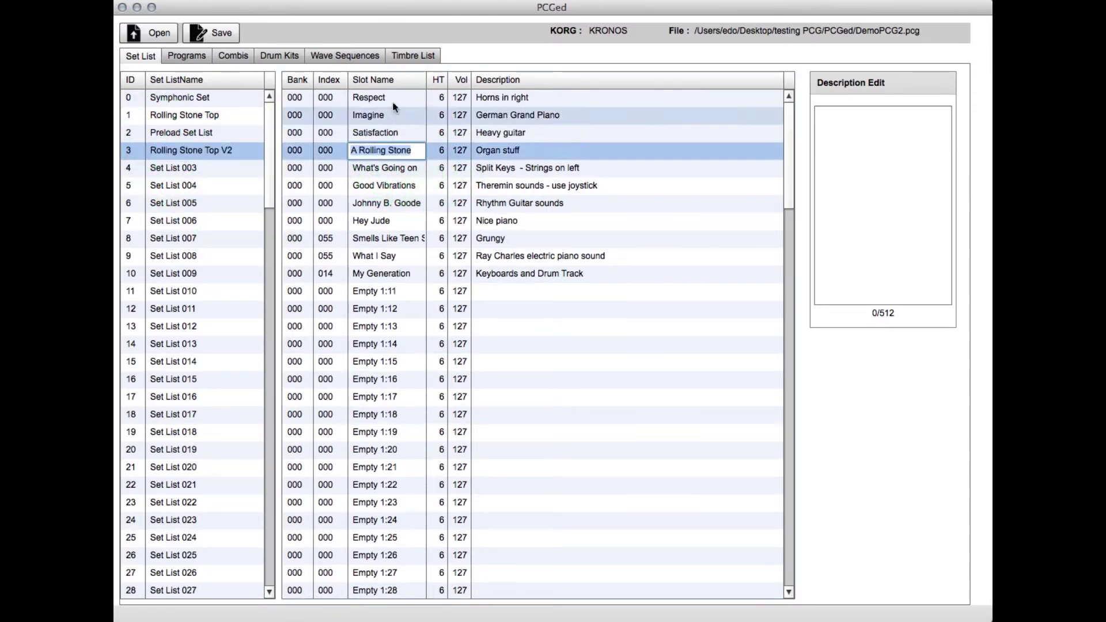
pyautogui.moveTo(323, 151)
pyautogui.mouseDown()
pyautogui.moveTo(300, 127)
pyautogui.moveTo(300, 95)
pyautogui.moveTo(302, 149)
pyautogui.mouseUp()
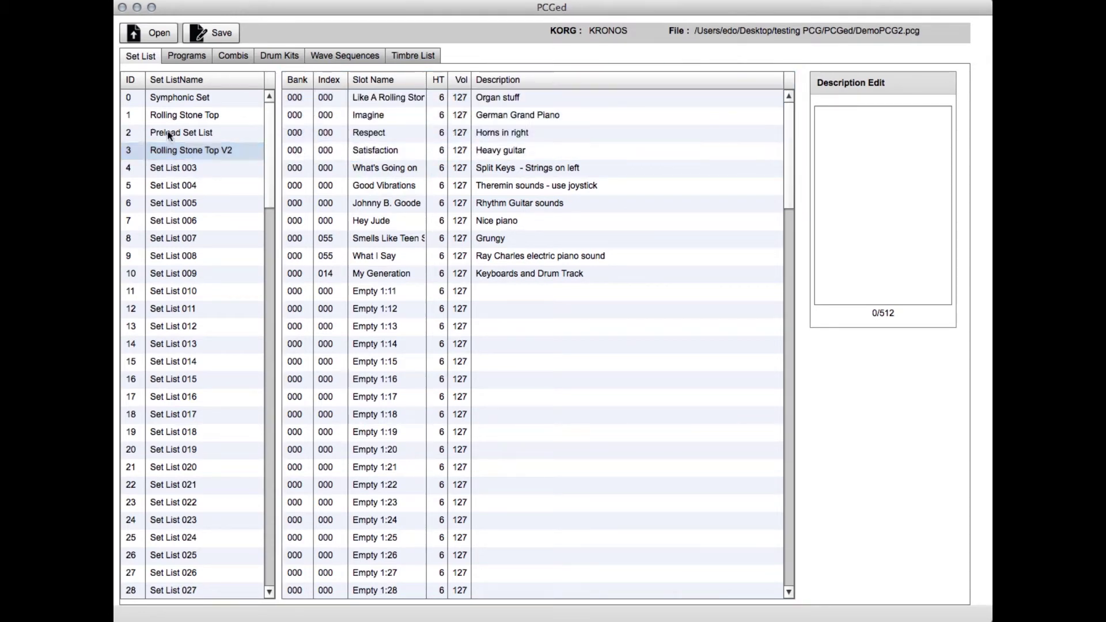
pyautogui.click(134, 115)
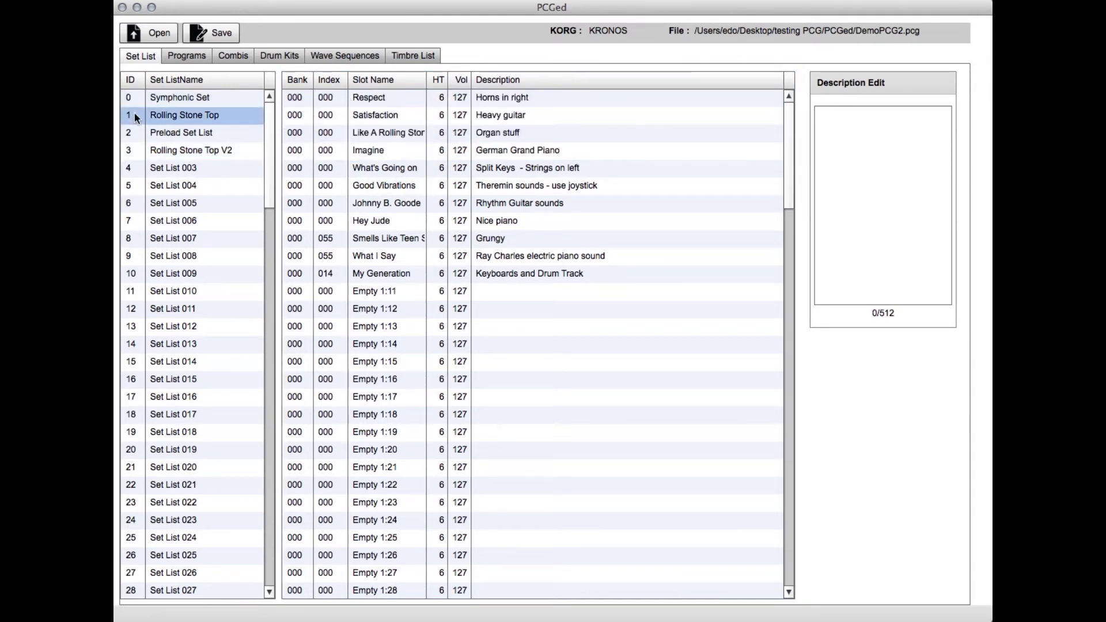
pyautogui.click(136, 151)
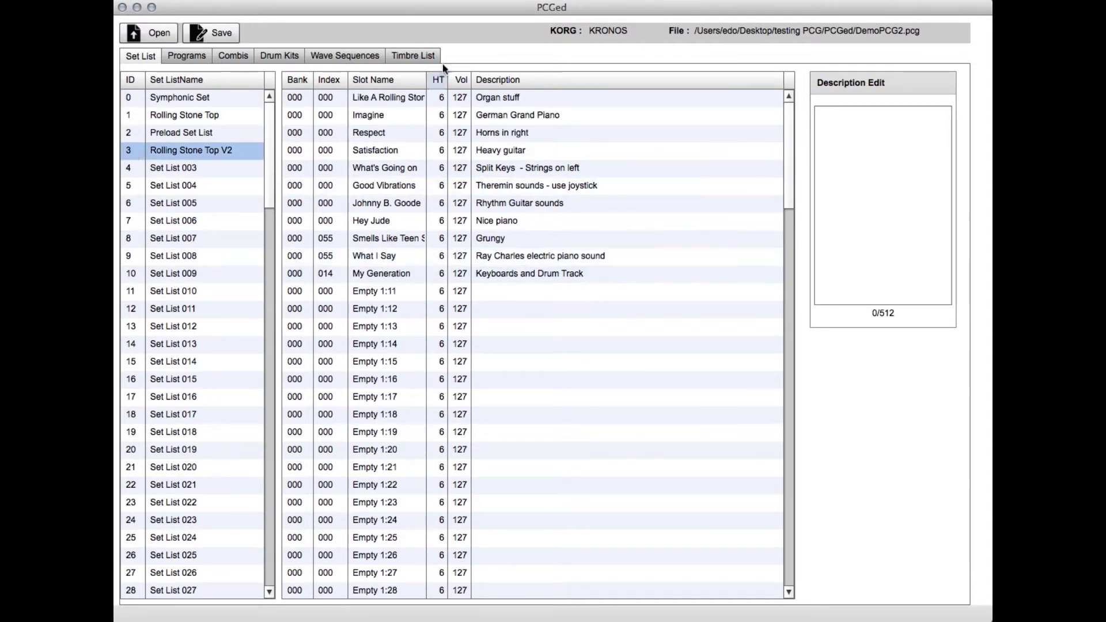
# Widen the Slot Name column and move the Vol and HT columns after Description
pyautogui.moveTo(424, 79); pyautogui.dragTo(736, 93)
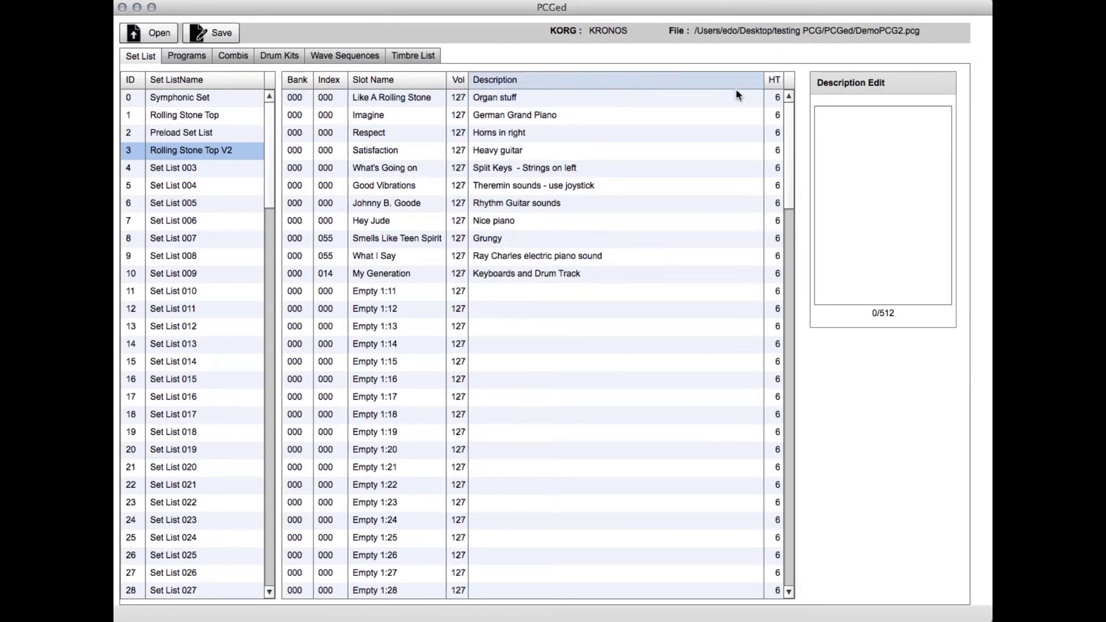
pyautogui.moveTo(461, 80); pyautogui.dragTo(748, 84)
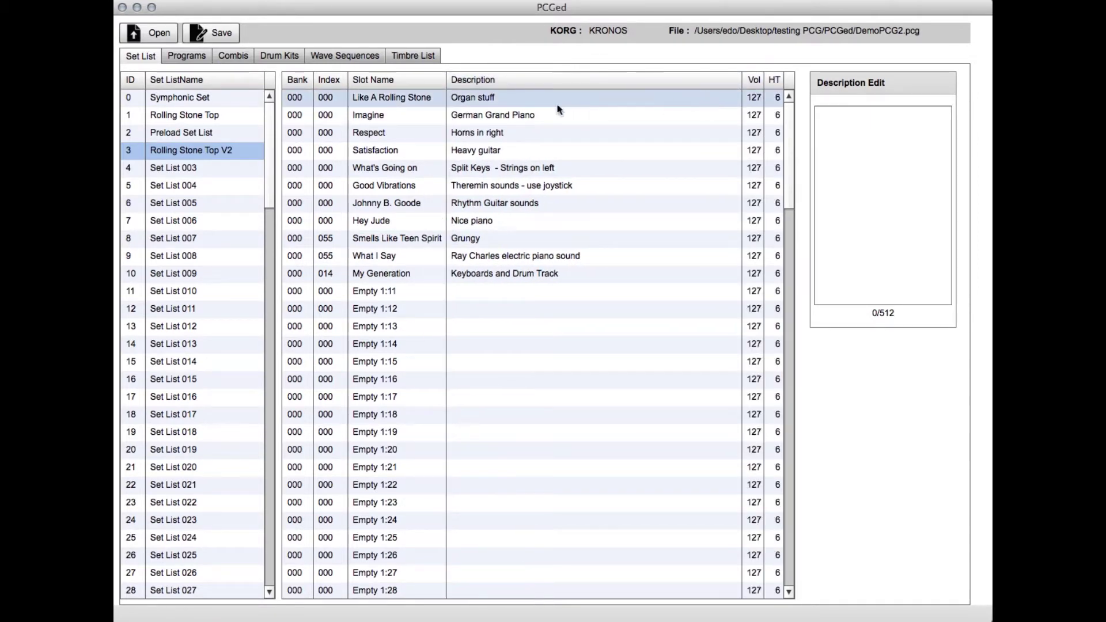
# Rename the first slot of Rolling Stone Top V2 as Like A Rolling Stonesd
pyautogui.click(392, 98)
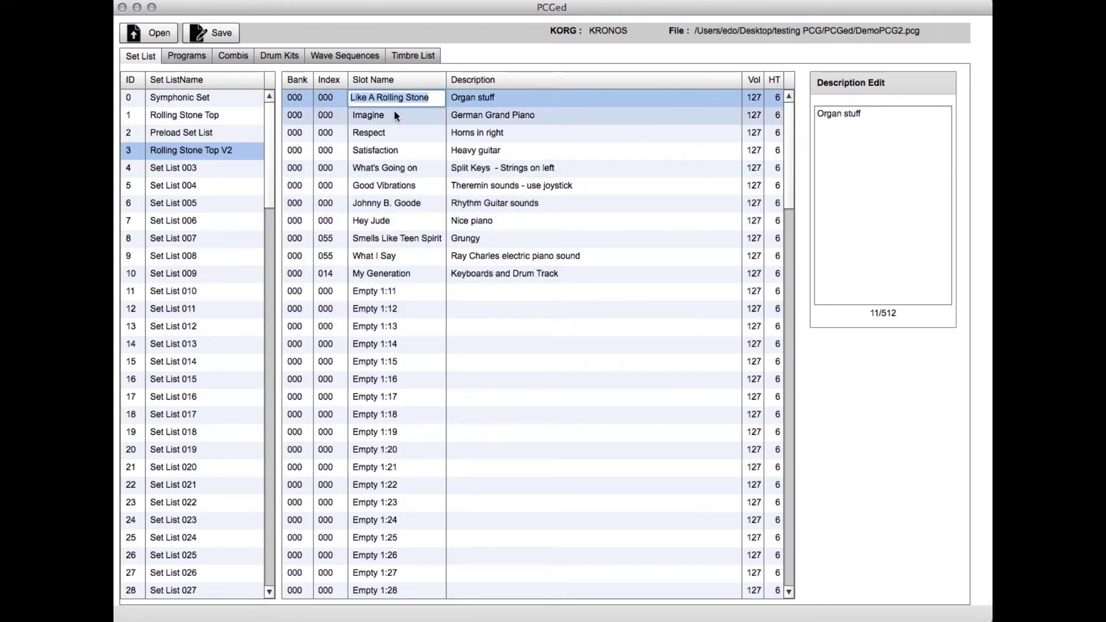
pyautogui.click(442, 97)
pyautogui.click(442, 98)
pyautogui.write('sd')
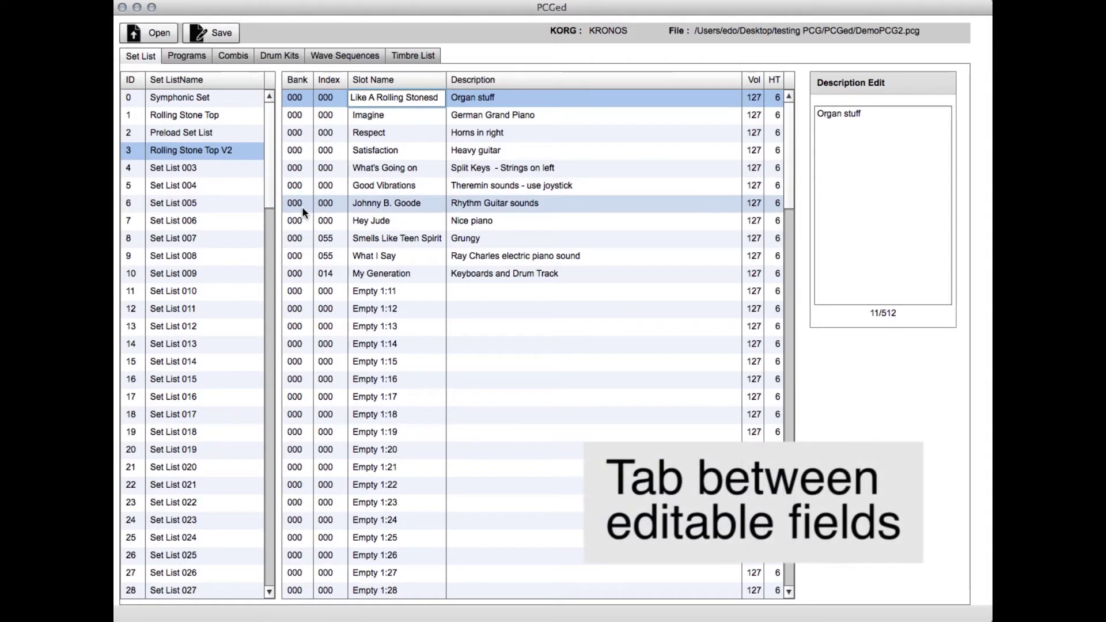
pyautogui.press('Tab')
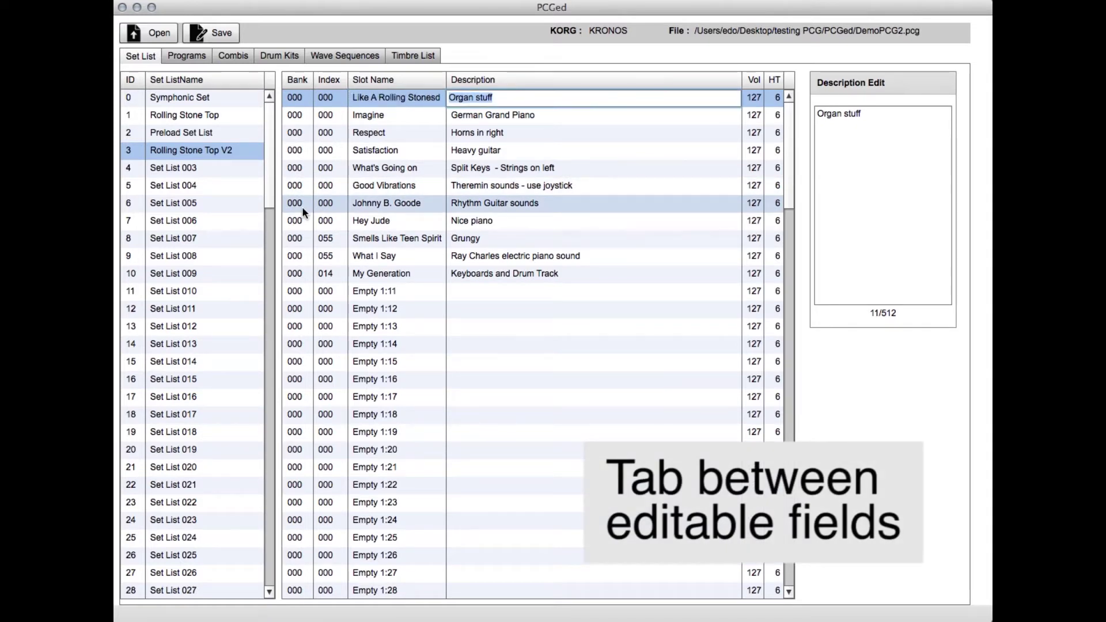
# Step through the editable fields of the first slots down to the name of the Respect slot
pyautogui.press('Tab')
pyautogui.press('Tab')
pyautogui.press('Tab')
pyautogui.press('Tab')
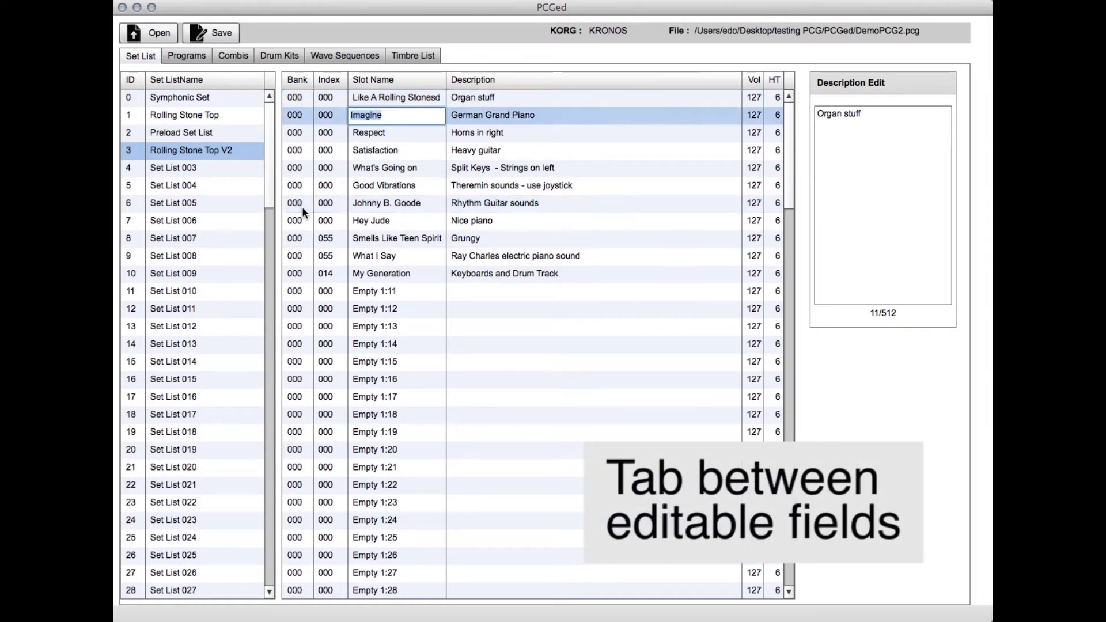
pyautogui.press('Tab')
pyautogui.press('Tab')
pyautogui.press('Tab')
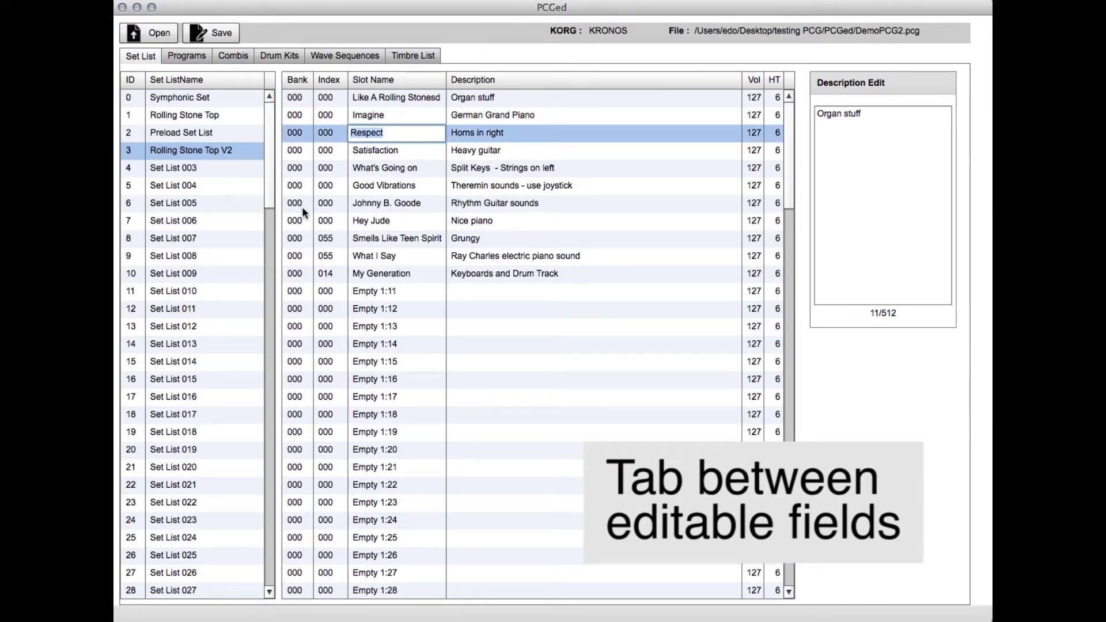
# Set the HT value to 8 for the first five slots of Rolling Stone Top V2
pyautogui.click(775, 97)
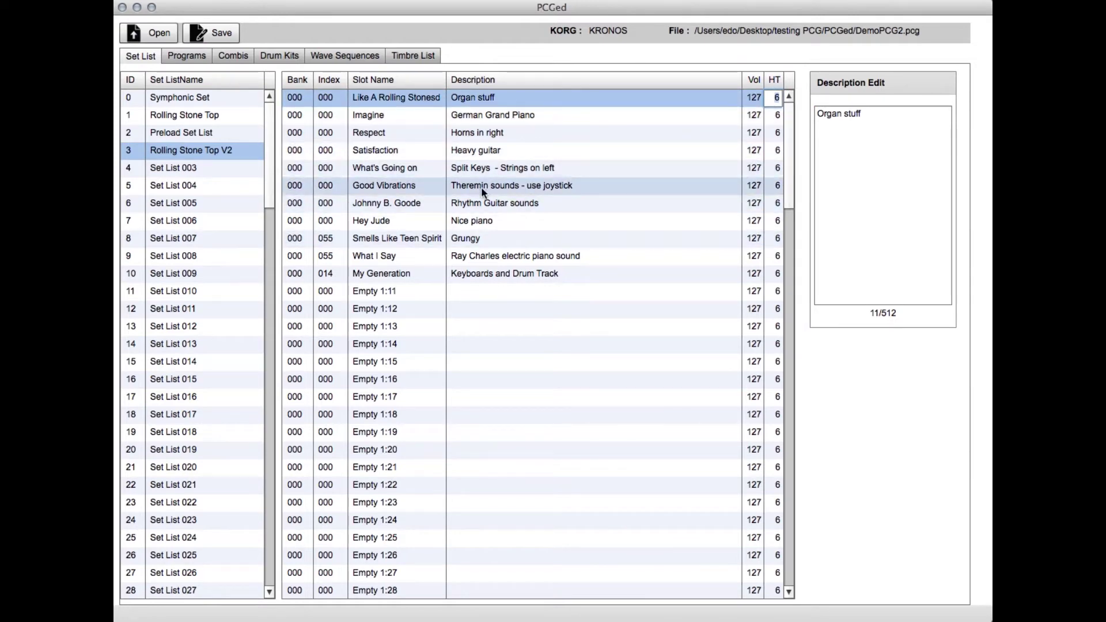
pyautogui.write('8')
pyautogui.press('Return')
pyautogui.write('8')
pyautogui.press('Return')
pyautogui.write('8')
pyautogui.press('Return')
pyautogui.write('8')
pyautogui.press('Return')
pyautogui.write('8')
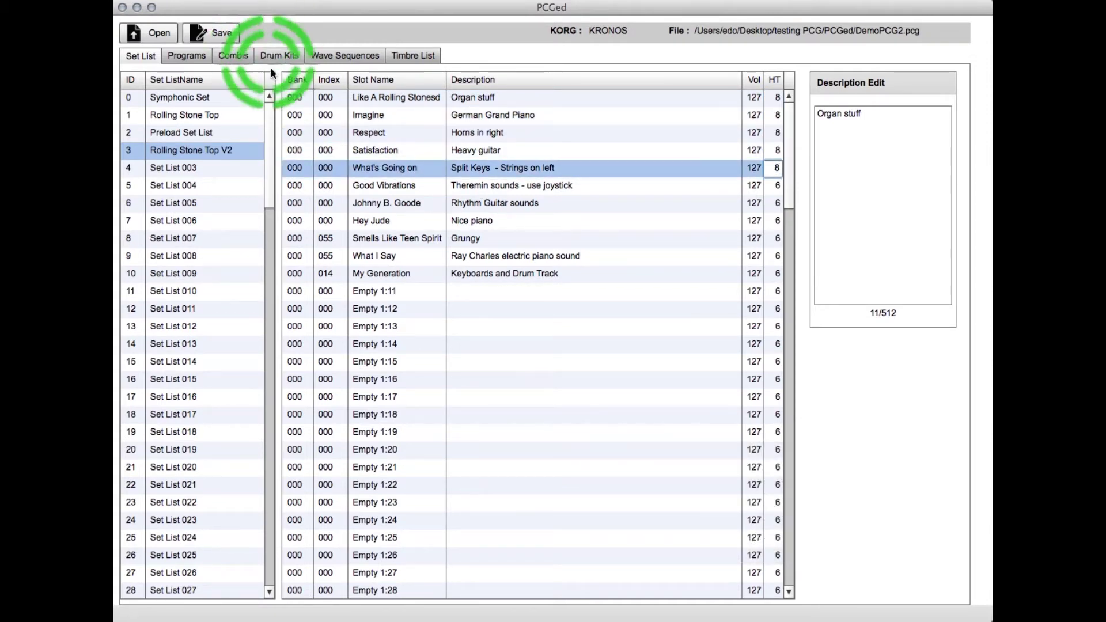
pyautogui.click(292, 96)
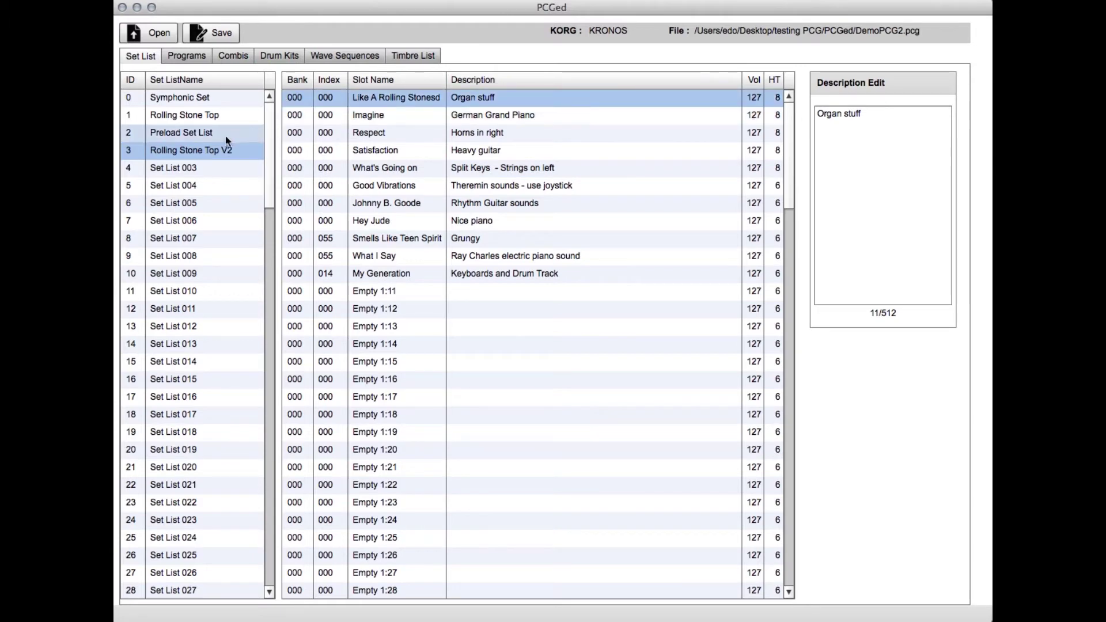
# Append "Add more data" to the description of the first SGX-1 slot in Preload Set List
pyautogui.doubleClick(179, 133)
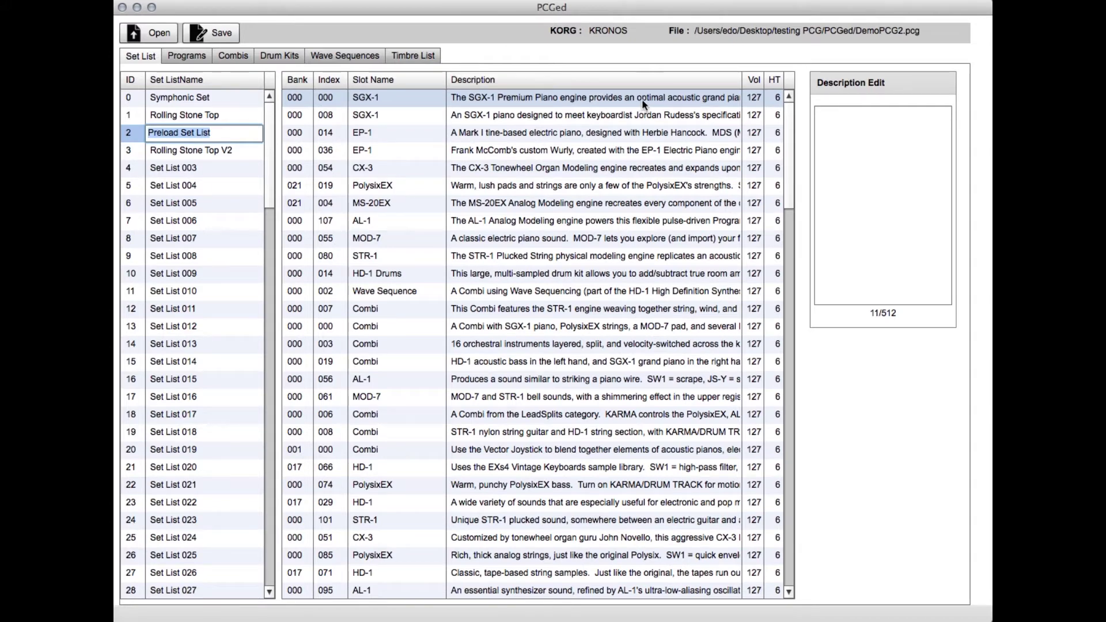
pyautogui.moveTo(641, 99); pyautogui.dragTo(387, 111)
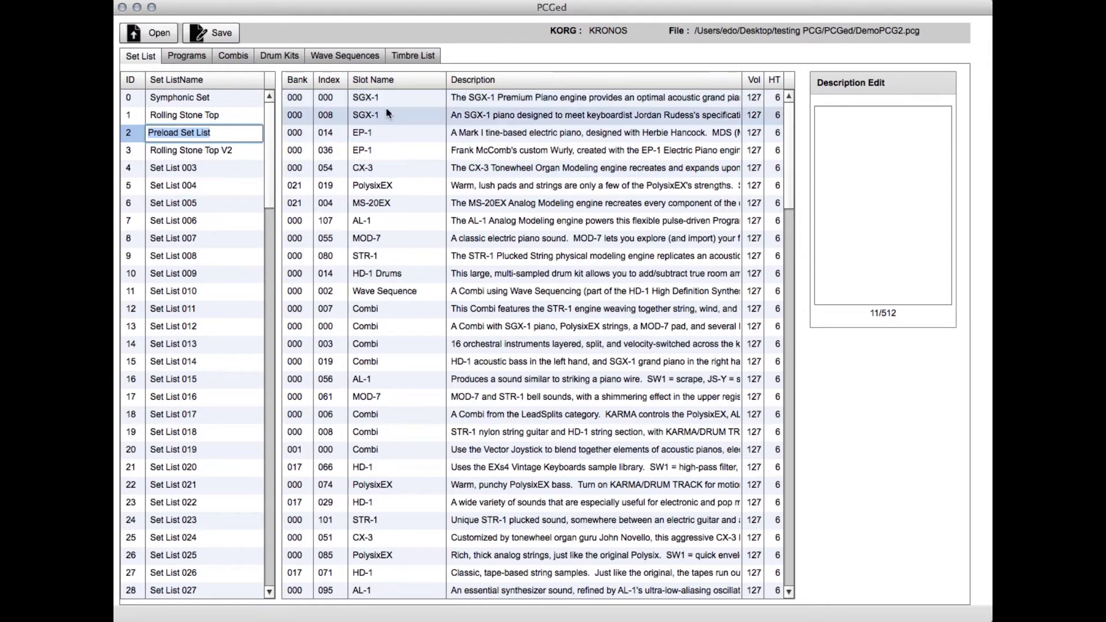
pyautogui.click(296, 95)
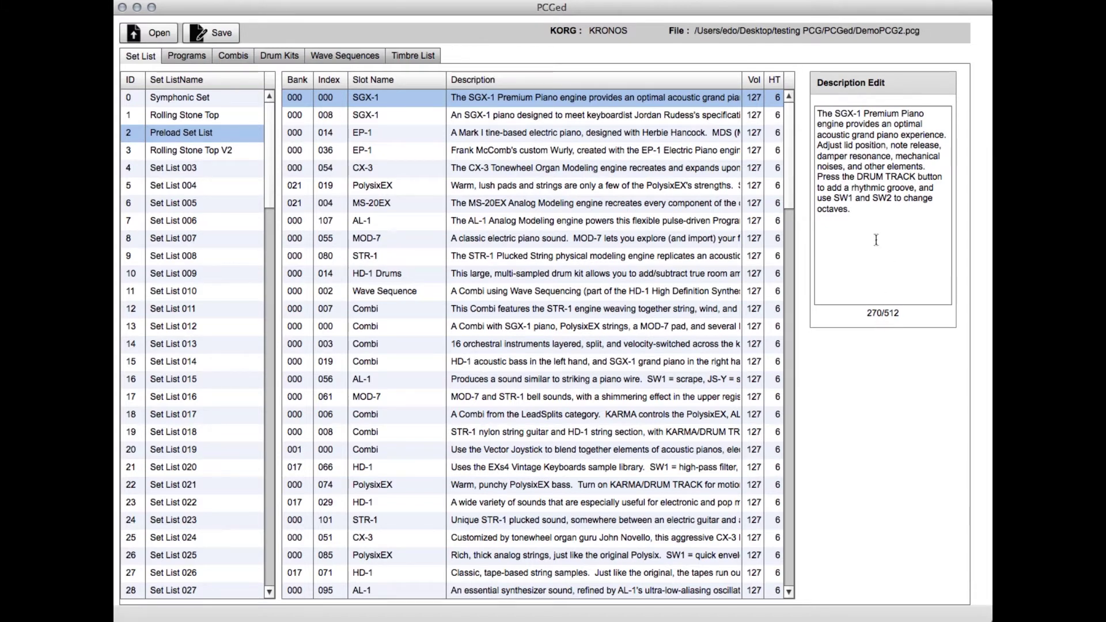
pyautogui.click(817, 270)
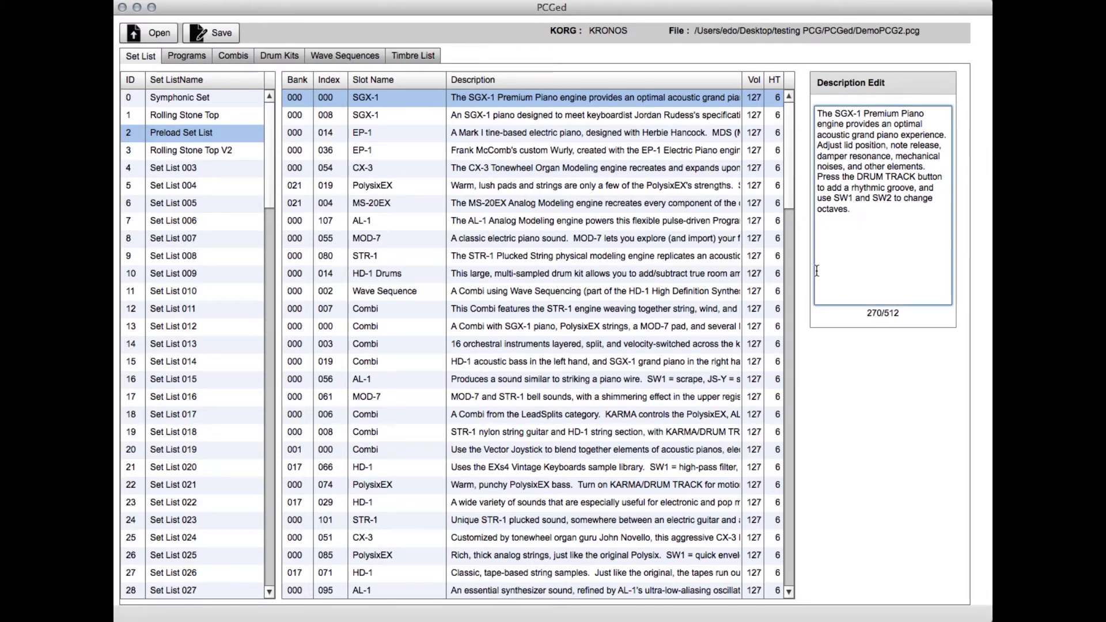
pyautogui.write('Add more data')
pyautogui.press('Tab')
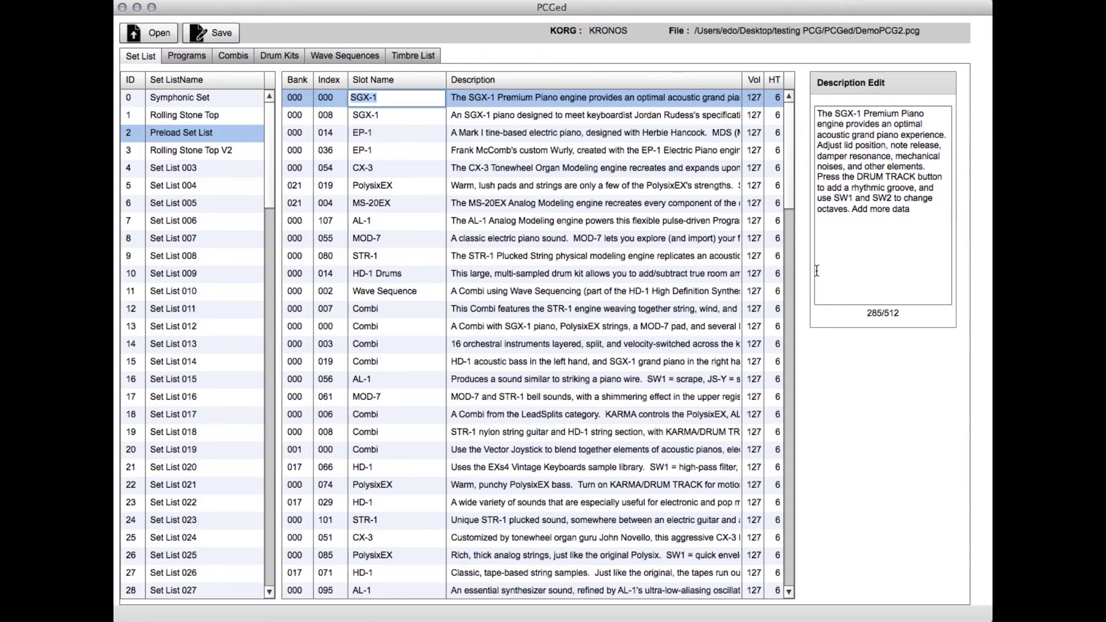
# Open the slot editor for the second SGX-1 slot, index 008, and move it clear of the slot list
pyautogui.click(305, 102)
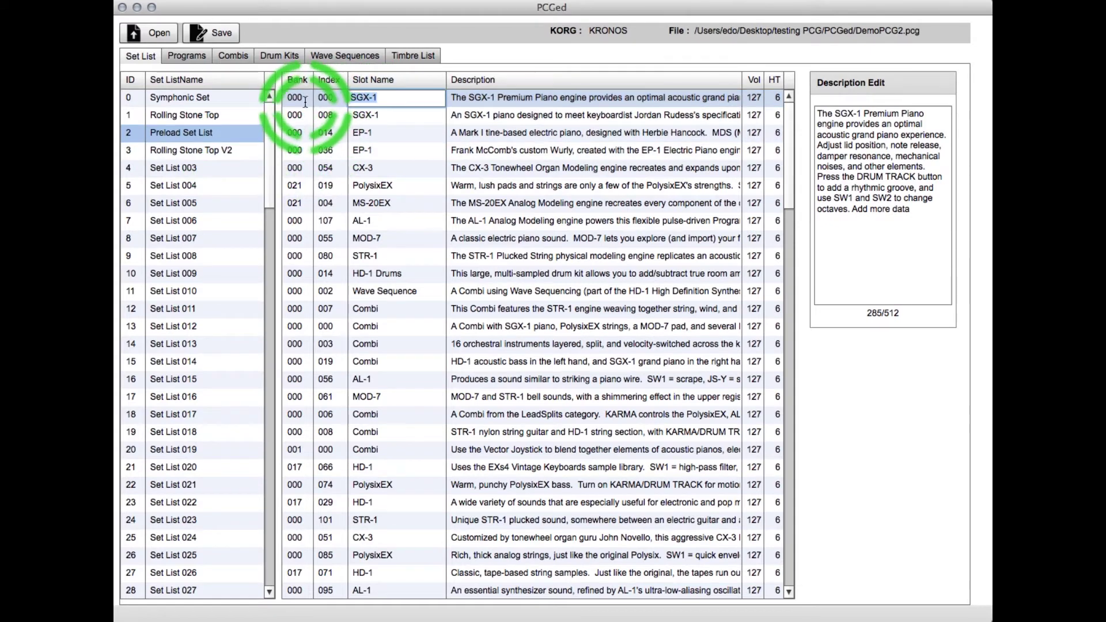
pyautogui.click(303, 116)
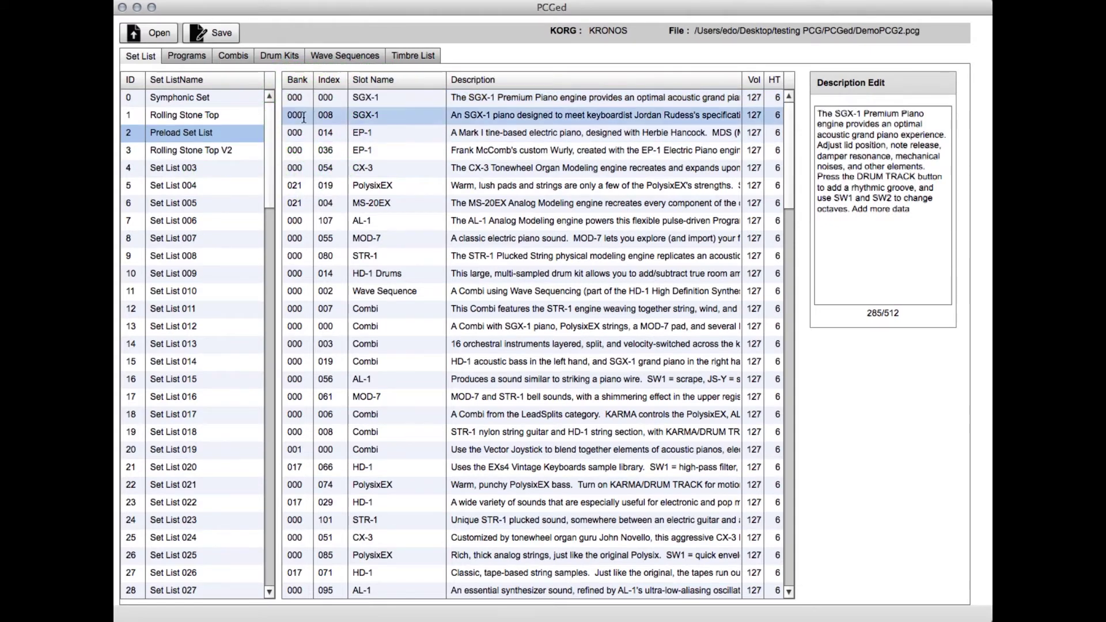
pyautogui.doubleClick(303, 116)
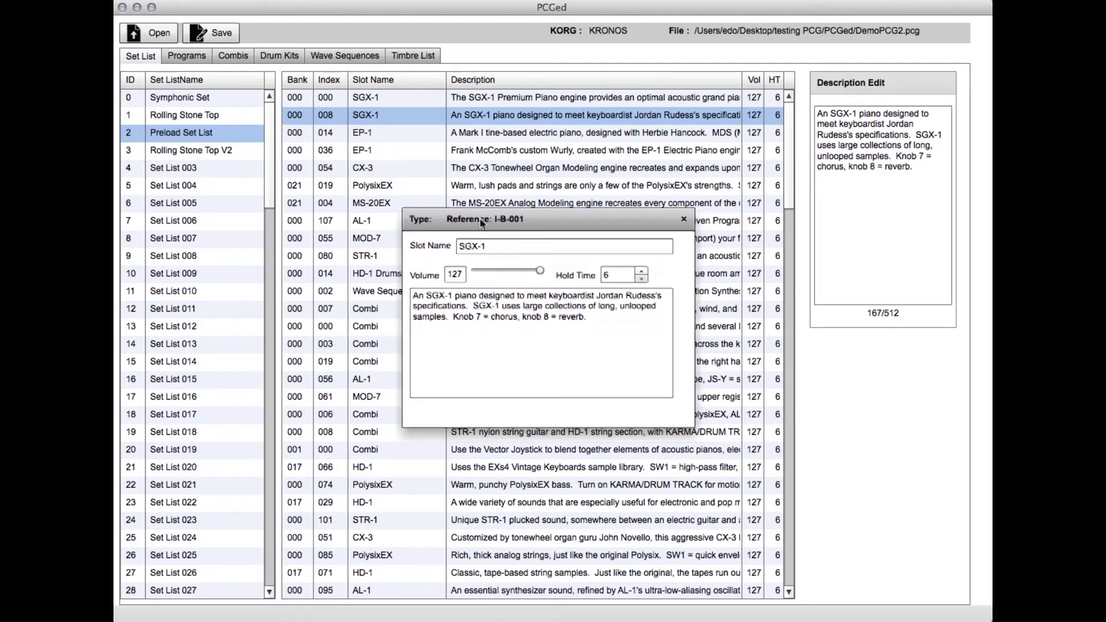
pyautogui.moveTo(483, 224); pyautogui.dragTo(711, 317)
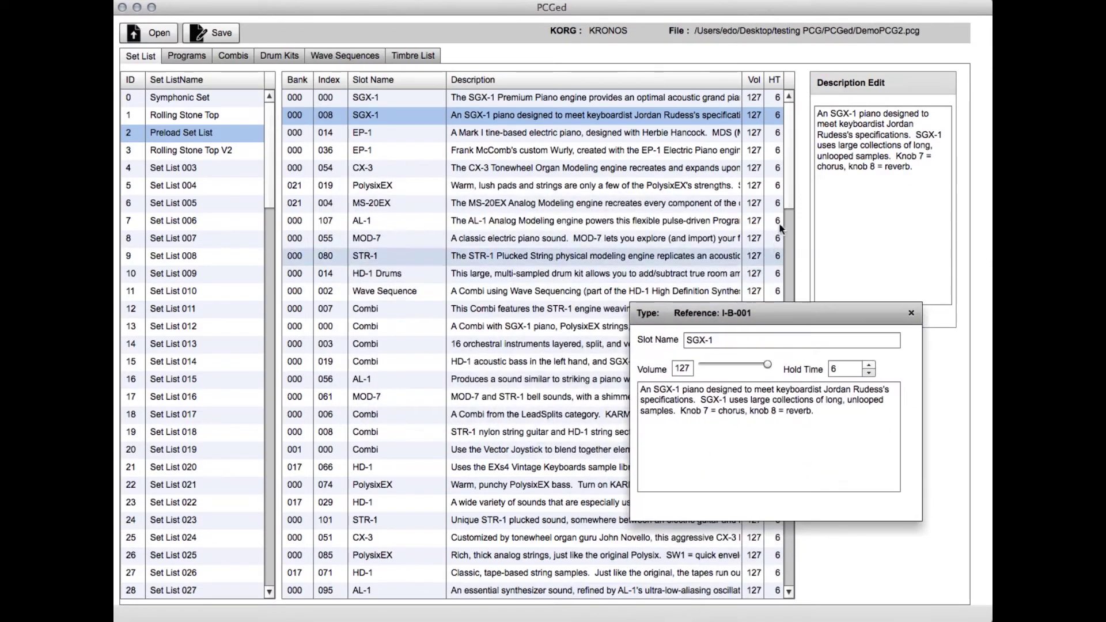
pyautogui.scroll(-7, 781, 238)
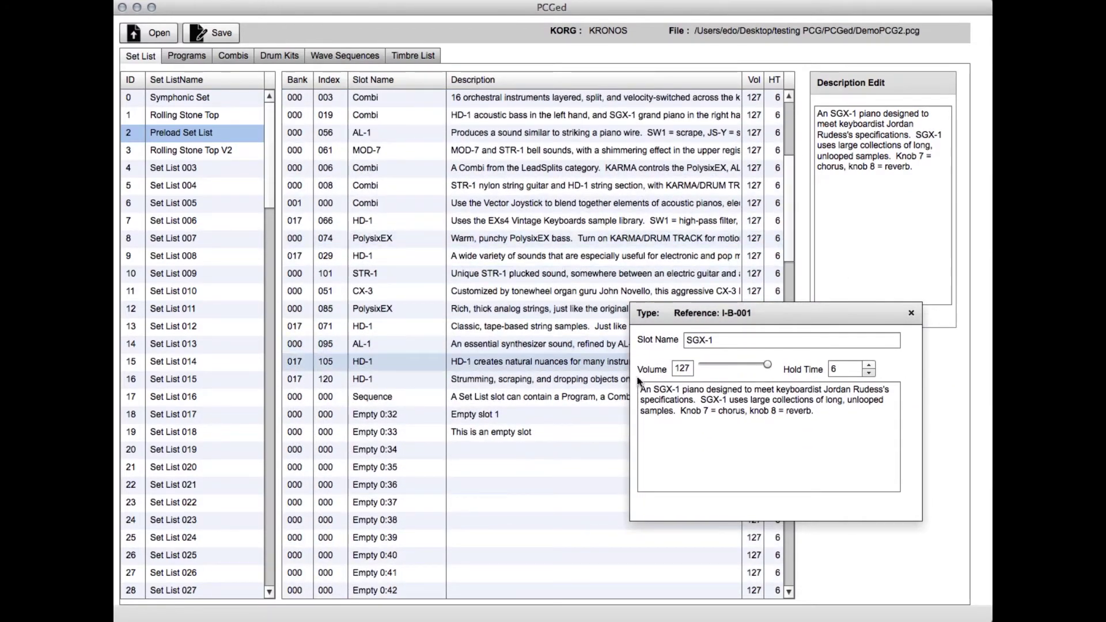
# Rename the slot as SGX-1 New info and reduce its volume to 73
pyautogui.click(712, 342)
pyautogui.write('Ne')
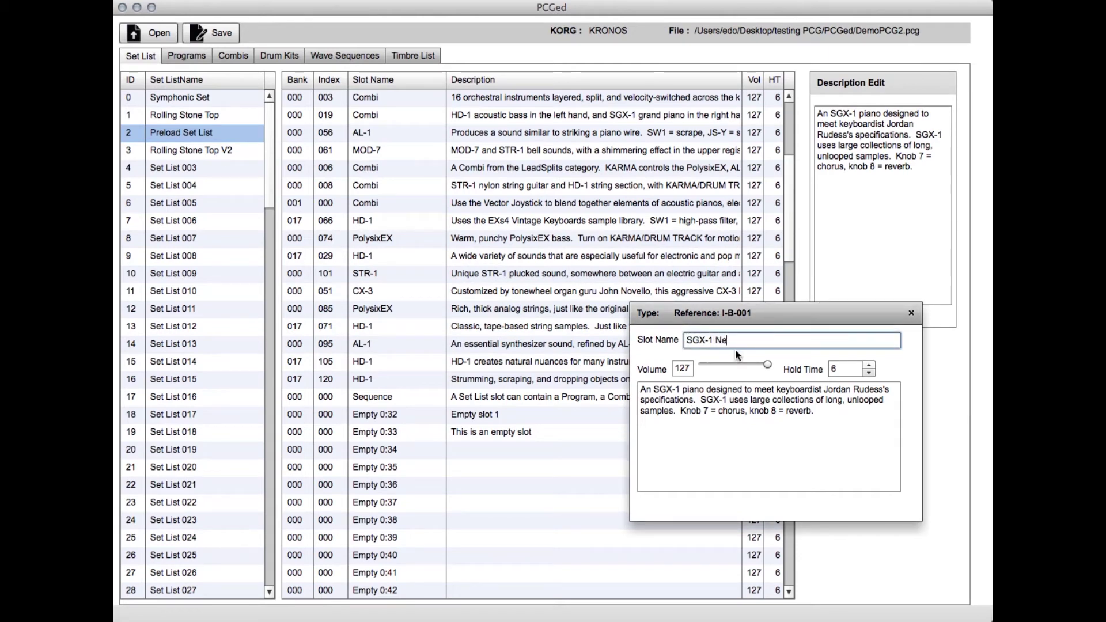
pyautogui.moveTo(768, 365); pyautogui.dragTo(740, 365)
# Set the slot's hold time to 3 and close the slot editor
pyautogui.click(869, 372)
pyautogui.click(869, 372)
pyautogui.click(868, 372)
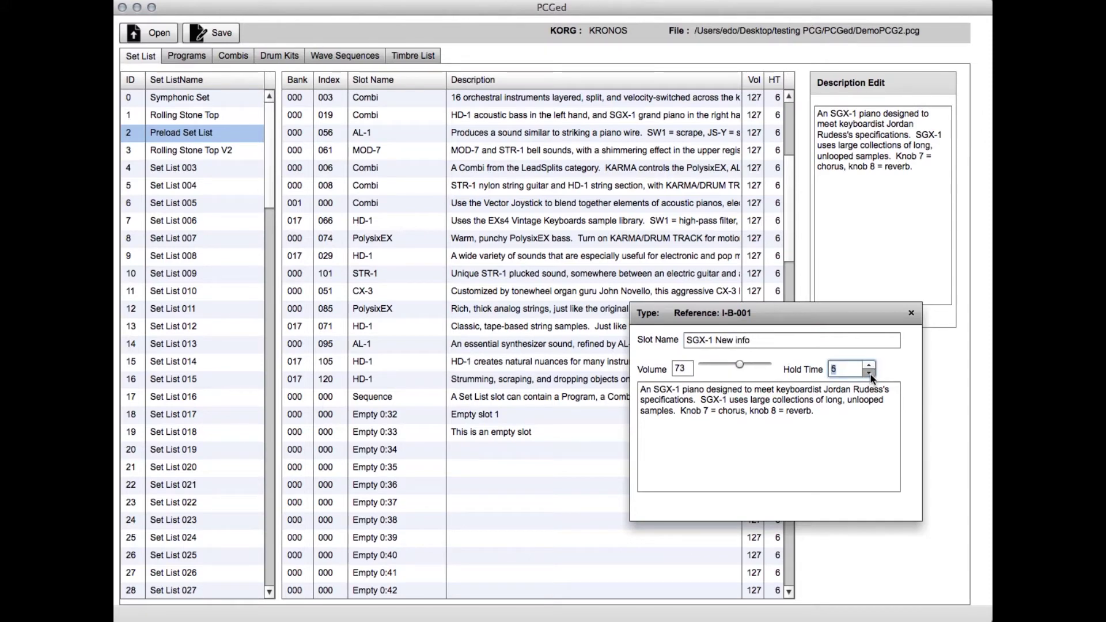
pyautogui.click(911, 312)
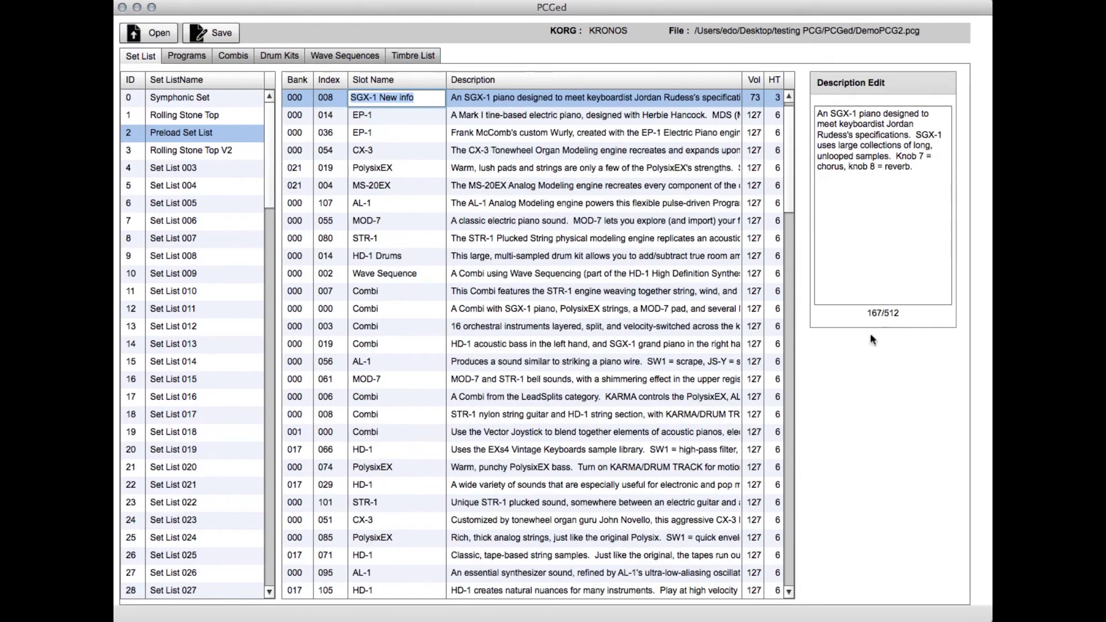
pyautogui.doubleClick(379, 99)
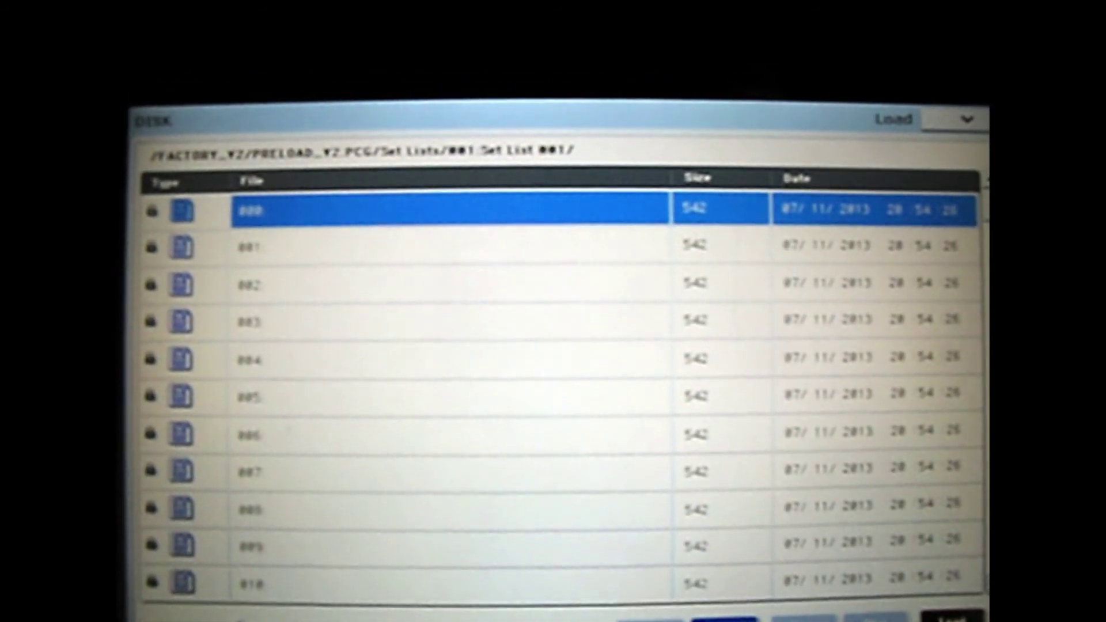
pyautogui.click(724, 619)
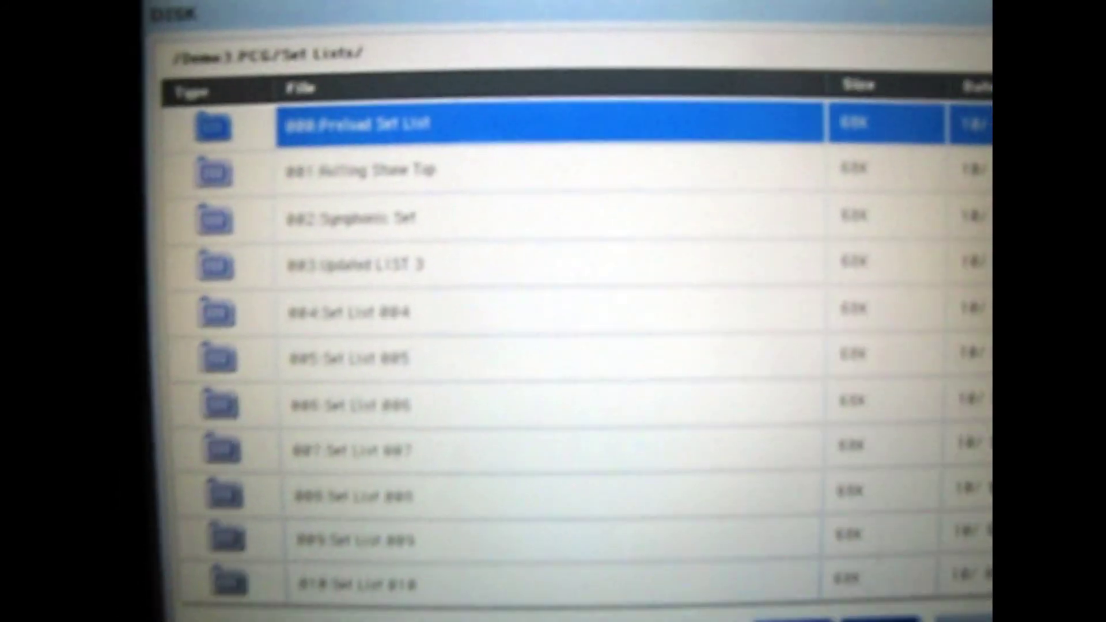